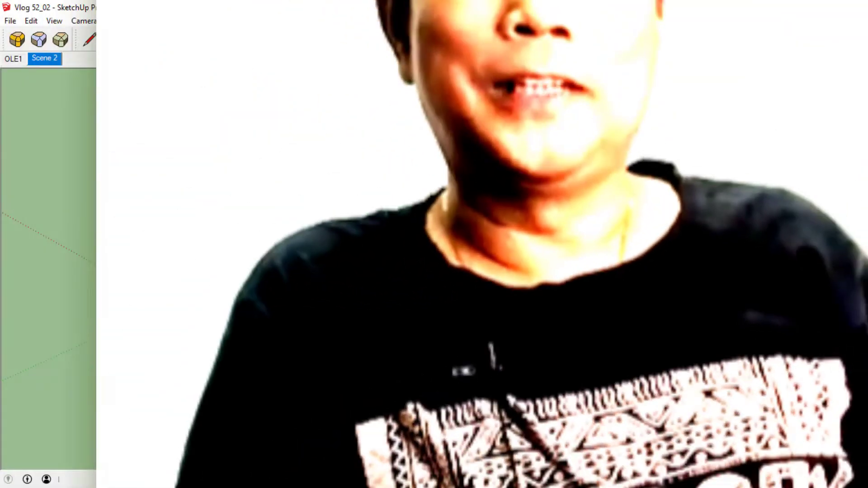
Launch the Step Extrude extension on the floor plan from the Extensions menu.
{"action": "left_click", "coordinate": [210, 23]}
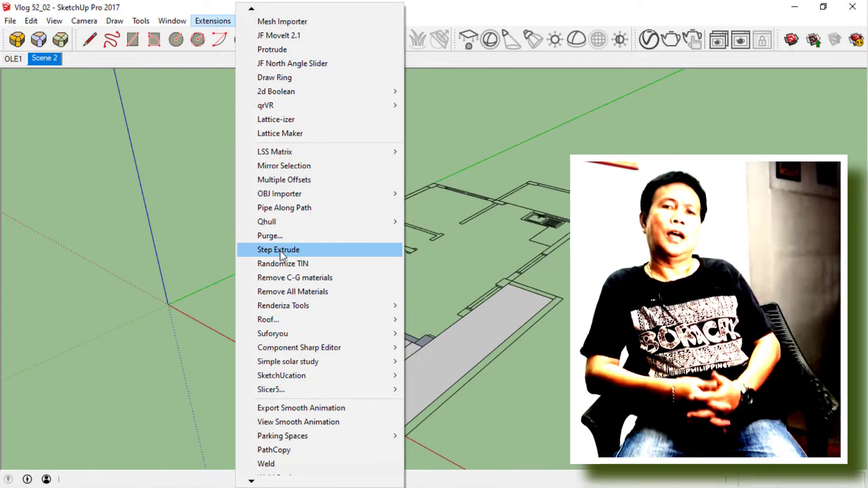
{"action": "left_click", "coordinate": [280, 250]}
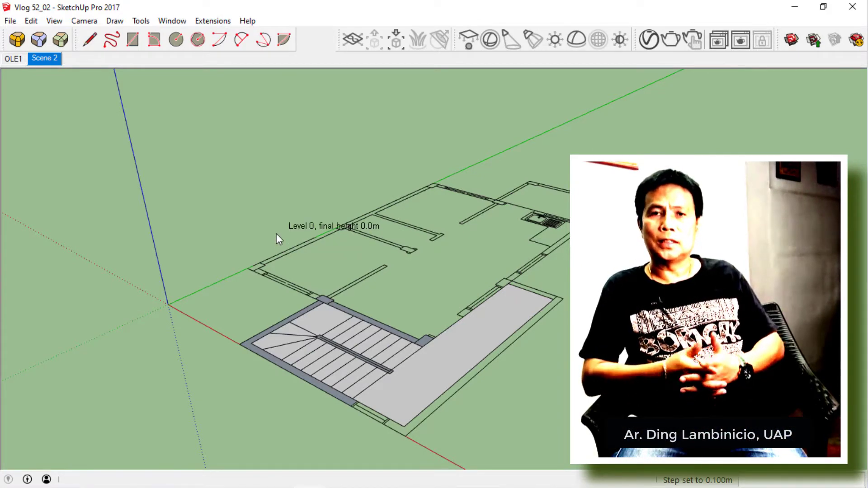
Exit Step Extrude to the Select tool, leaving the floor plan flat and unextruded.
{"action": "key", "text": "space"}
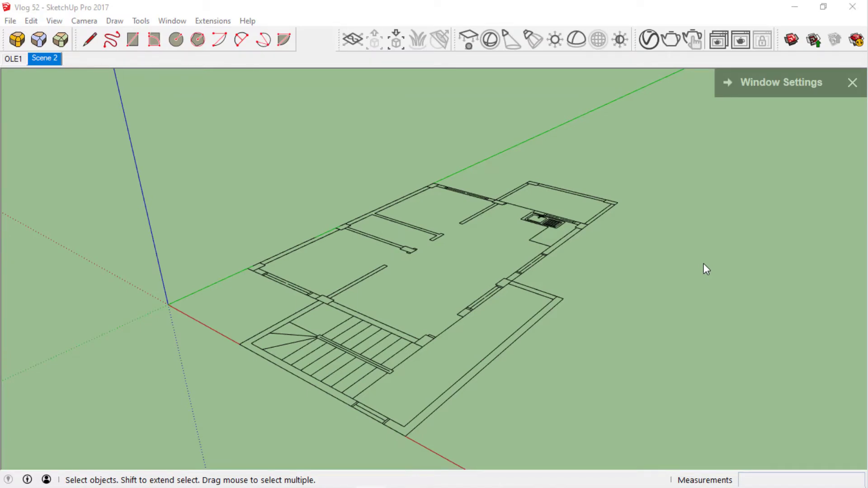
Draw a 2.600m by 1.850m rectangle between the stair endpoints to fill the stair area.
{"action": "key", "text": "r"}
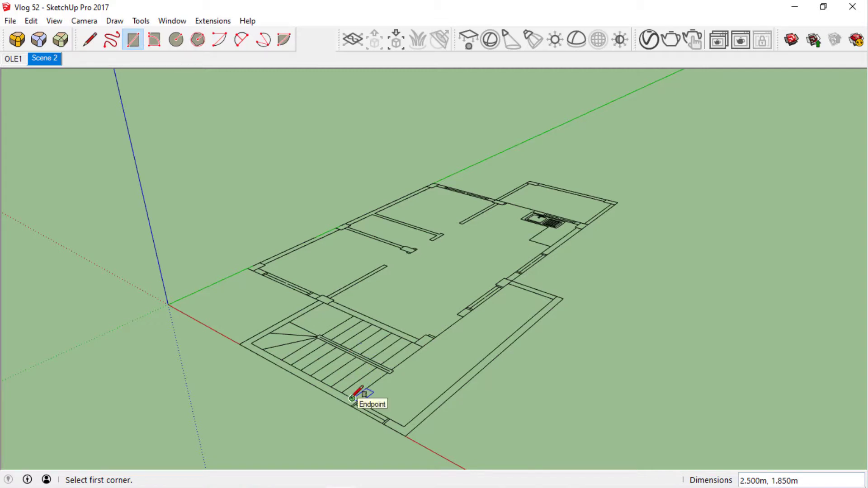
{"action": "left_click", "coordinate": [352, 397]}
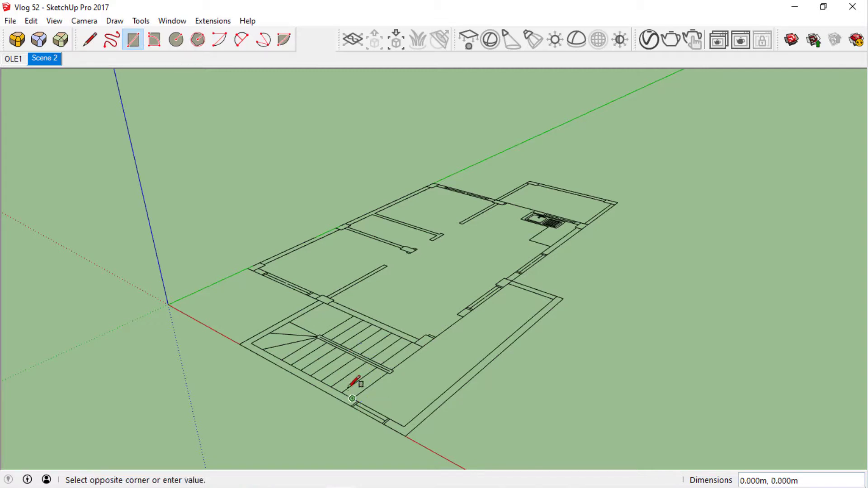
{"action": "left_click", "coordinate": [324, 302]}
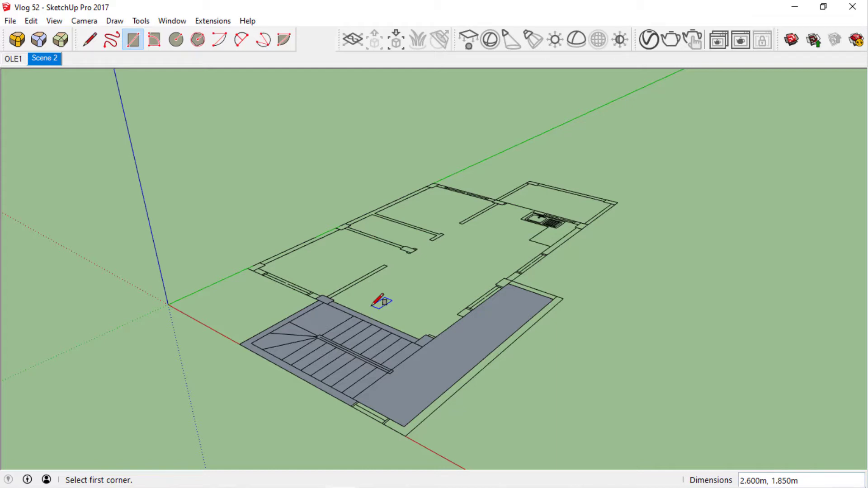
Reverse the selected stair and landing floor faces so their fronts face upward, then deselect.
{"action": "key", "text": "space"}
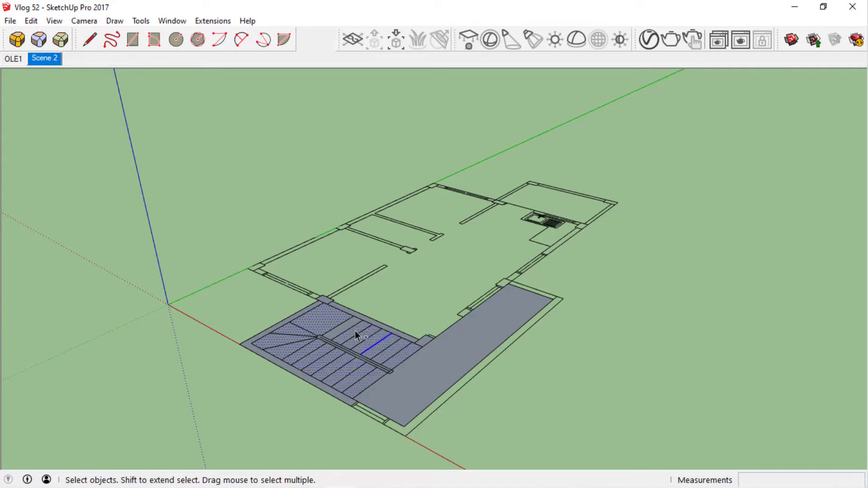
{"action": "left_click", "coordinate": [435, 368], "text": "shift"}
{"action": "right_click", "coordinate": [432, 368]}
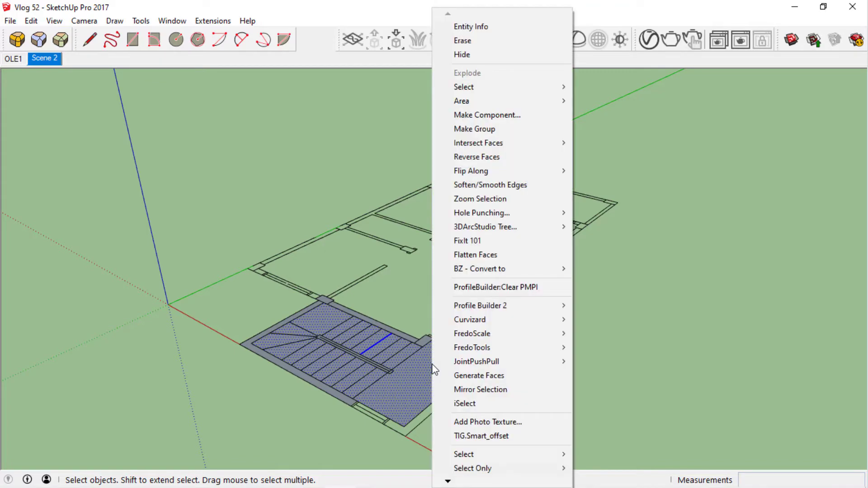
{"action": "left_click", "coordinate": [495, 158]}
{"action": "left_click", "coordinate": [305, 185]}
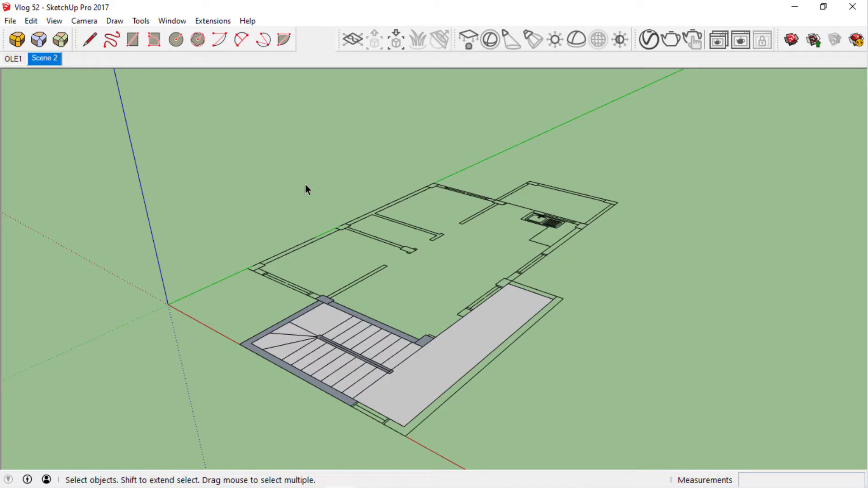
Restart Step Extrude with its step height set to 0.16 m.
{"action": "left_click", "coordinate": [212, 21]}
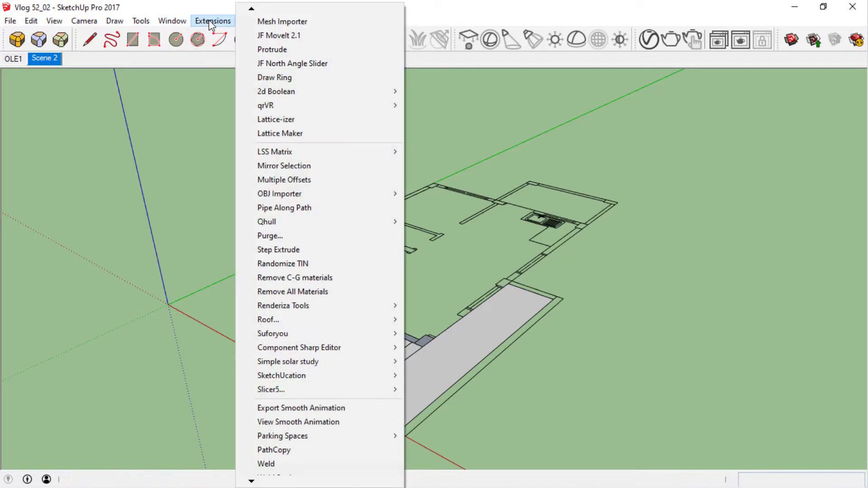
{"action": "left_click", "coordinate": [280, 250]}
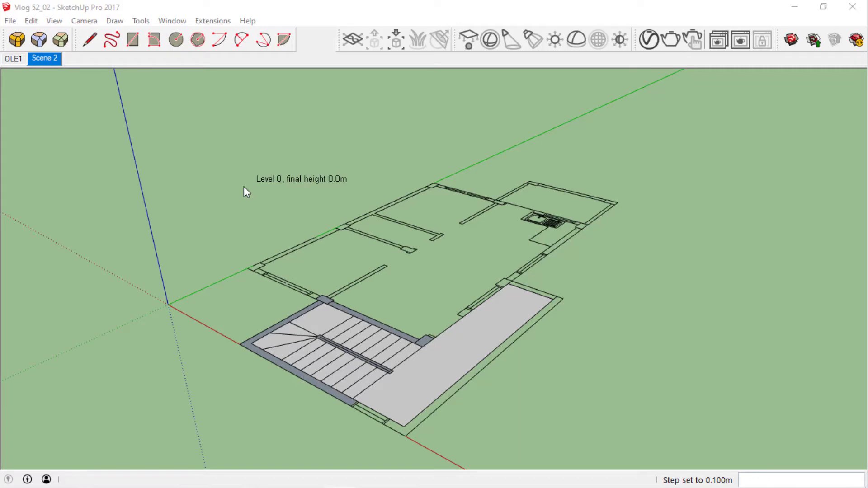
{"action": "type", "text": ".16"}
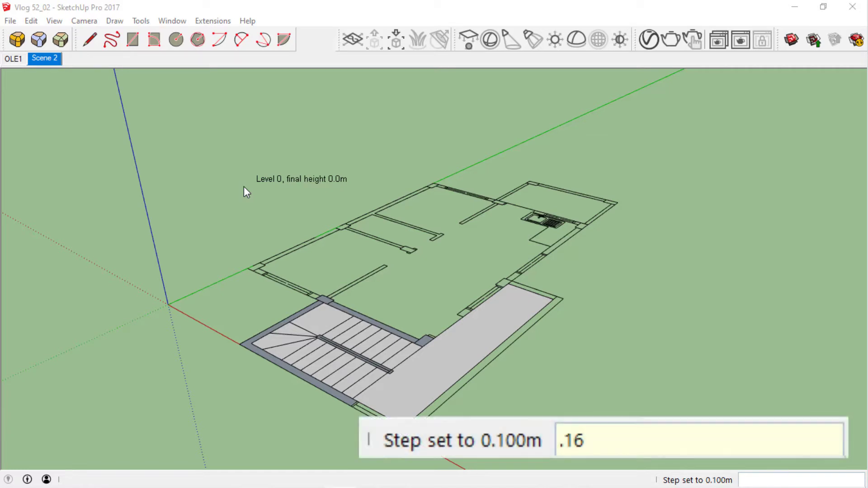
{"action": "key", "text": "Return"}
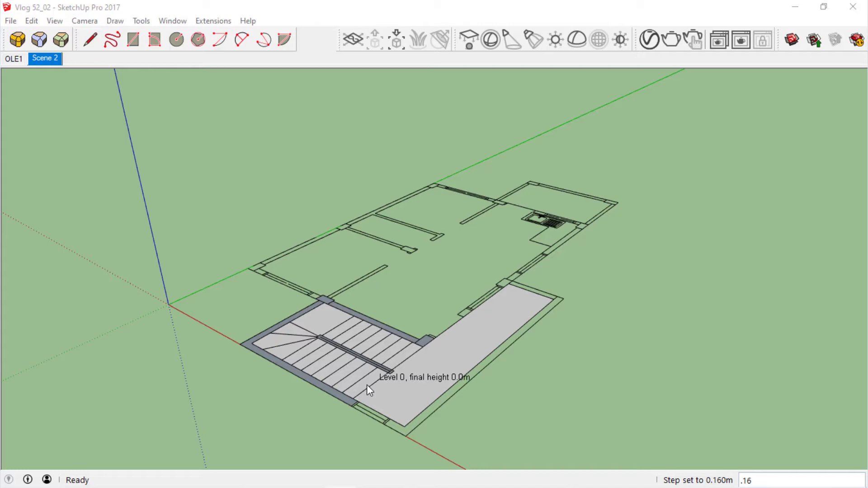
Raise the first 0.16 m step from the stair face.
{"action": "left_click", "coordinate": [367, 385]}
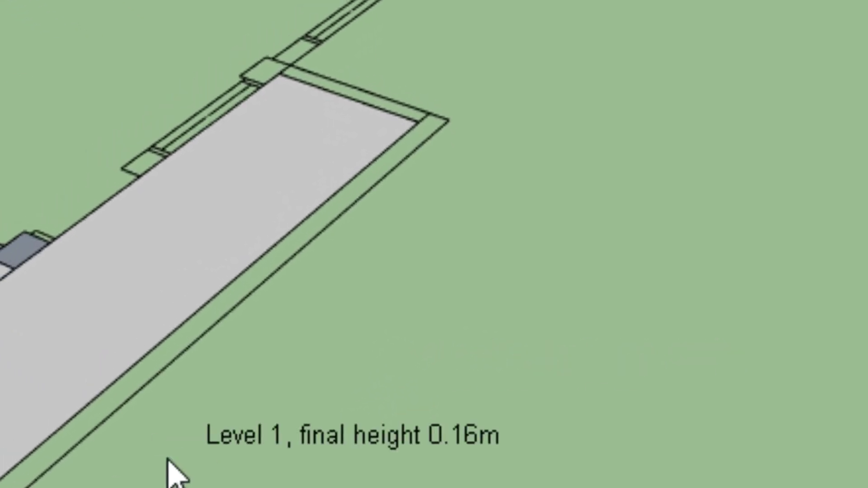
{"action": "key", "text": "o"}
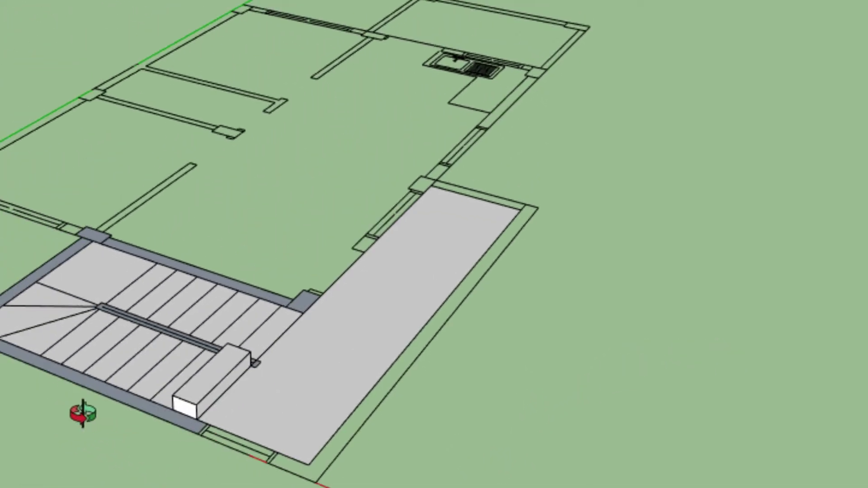
{"action": "left_click_drag", "start_coordinate": [83, 413], "coordinate": [474, 411]}
{"action": "key", "text": "space"}
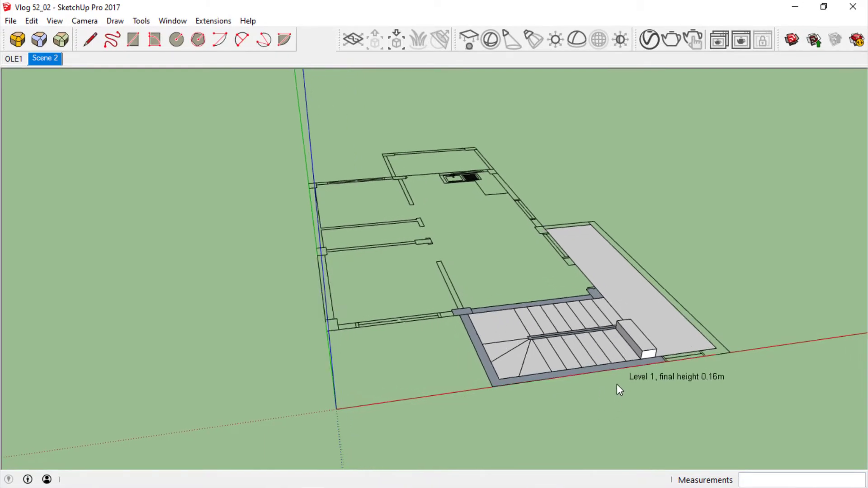
{"action": "middle_click_drag", "start_coordinate": [617, 385], "coordinate": [603, 408]}
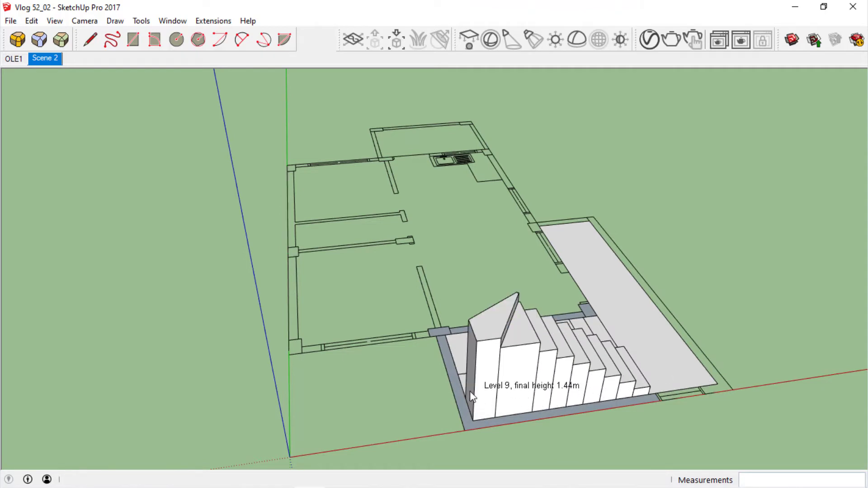
Extend the staircase upward in 0.16 m steps until it reaches level 18 at 2.88m.
{"action": "middle_click_drag", "start_coordinate": [471, 391], "coordinate": [608, 452]}
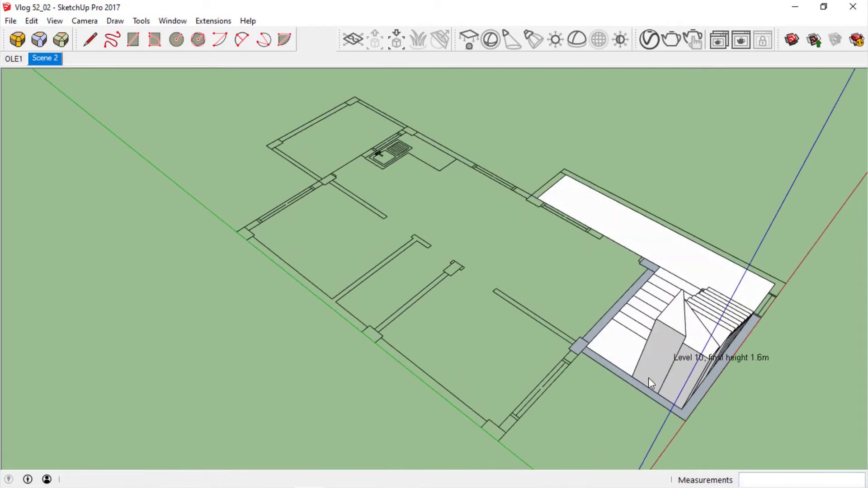
{"action": "middle_click_drag", "start_coordinate": [619, 358], "coordinate": [87, 300]}
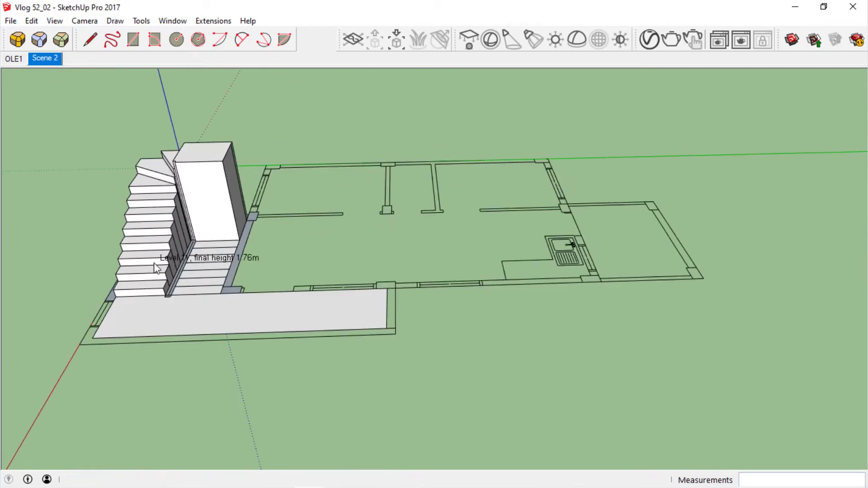
{"action": "scroll", "coordinate": [216, 250], "scroll_direction": "up", "scroll_amount": 2}
{"action": "scroll", "coordinate": [226, 244], "scroll_direction": "up", "scroll_amount": 3}
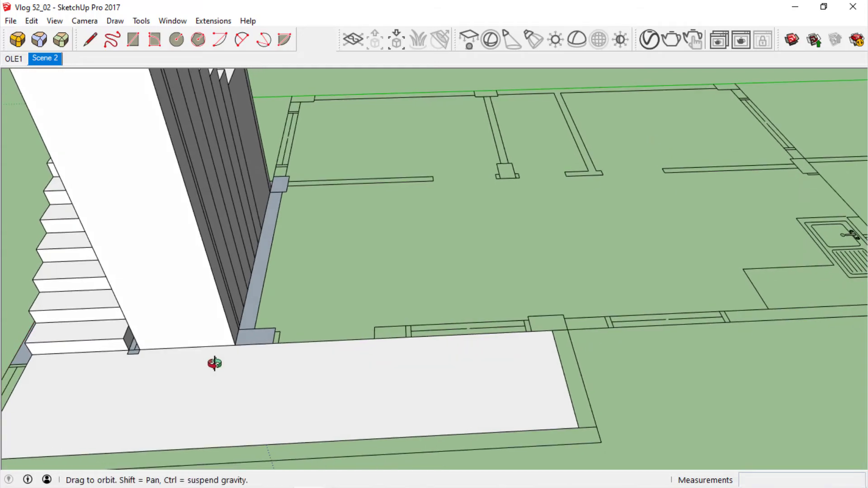
{"action": "mouse_move", "coordinate": [194, 360]}
{"action": "middle_mouse_down"}
{"action": "mouse_move", "coordinate": [476, 305]}
{"action": "mouse_move", "coordinate": [542, 283]}
{"action": "middle_mouse_up"}
{"action": "middle_click_drag", "start_coordinate": [482, 359], "coordinate": [470, 300]}
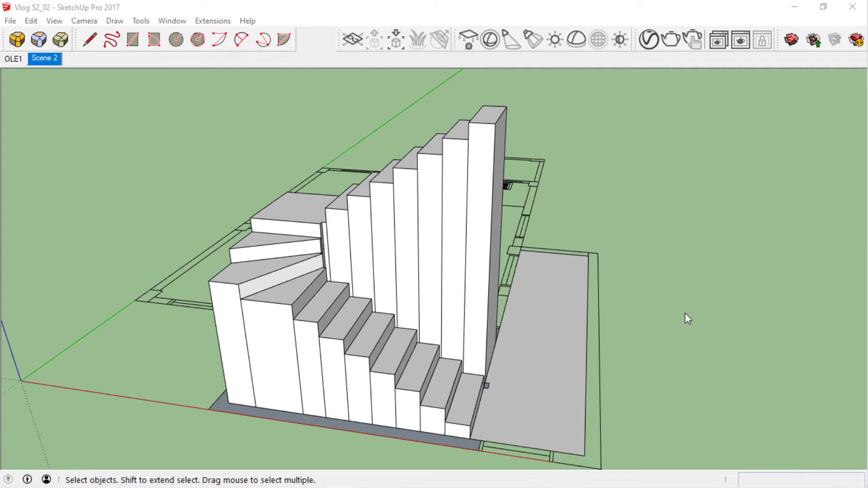
Erase the vertical seam edges between the stair blocks on the first side.
{"action": "left_click", "coordinate": [465, 272], "text": "ctrl"}
{"action": "left_click", "coordinate": [417, 264], "text": "ctrl"}
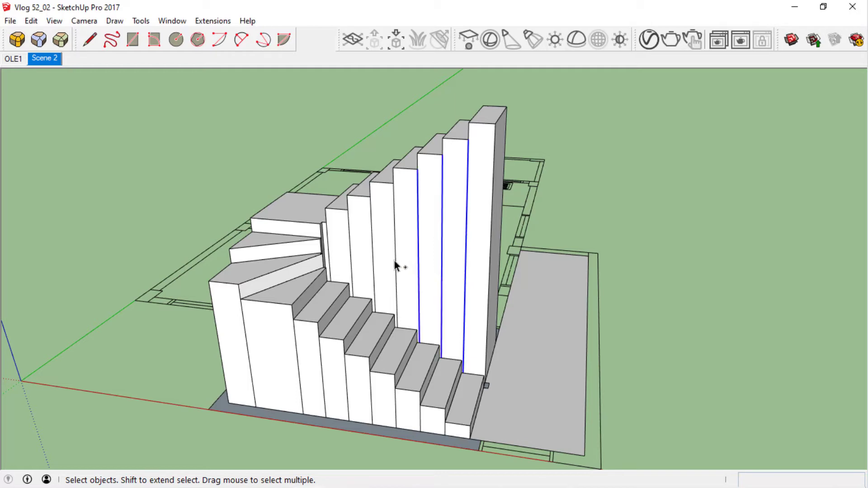
{"action": "left_click", "coordinate": [373, 259], "text": "ctrl"}
{"action": "left_click", "coordinate": [245, 343], "text": "ctrl"}
{"action": "left_click", "coordinate": [301, 393], "text": "ctrl"}
{"action": "left_click", "coordinate": [324, 402], "text": "ctrl"}
{"action": "left_click", "coordinate": [348, 406], "text": "ctrl"}
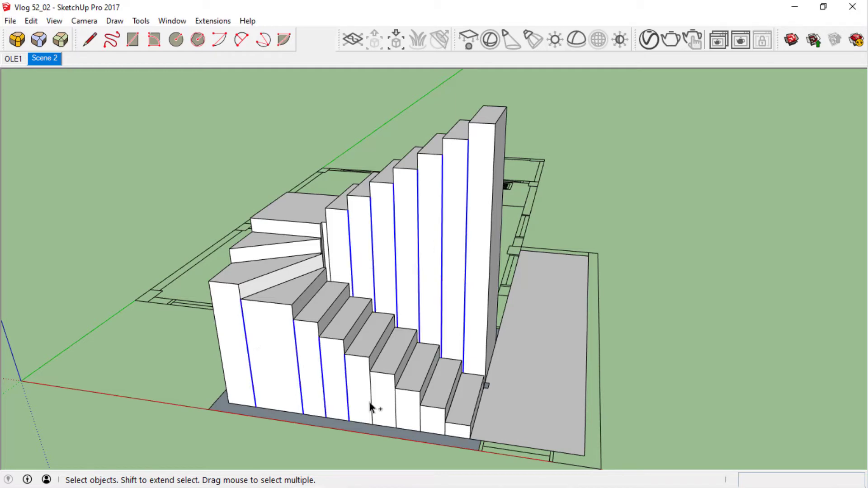
{"action": "left_click", "coordinate": [395, 418], "text": "ctrl"}
{"action": "key", "text": "Delete"}
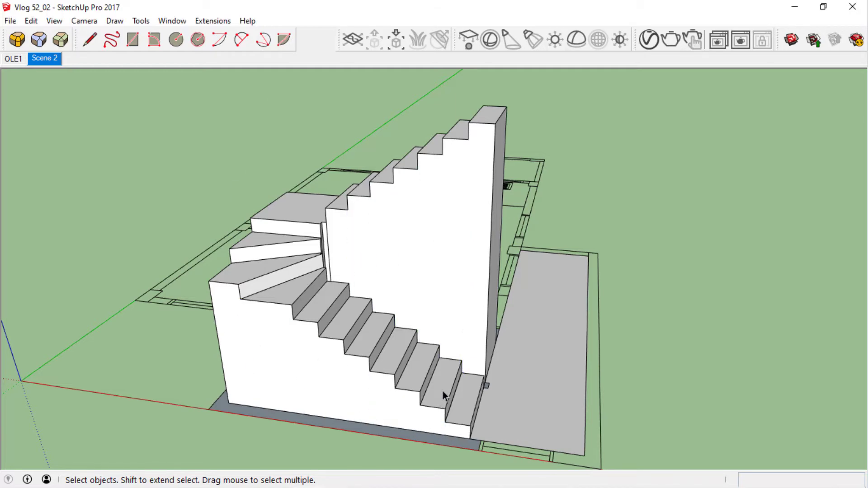
Erase the seam edges on the opposite side and save the view as Scene 3.
{"action": "mouse_move", "coordinate": [389, 234]}
{"action": "middle_mouse_down", "text": "shift"}
{"action": "mouse_move", "coordinate": [443, 404]}
{"action": "mouse_move", "coordinate": [438, 417]}
{"action": "mouse_move", "coordinate": [417, 412]}
{"action": "middle_mouse_up", "text": "shift"}
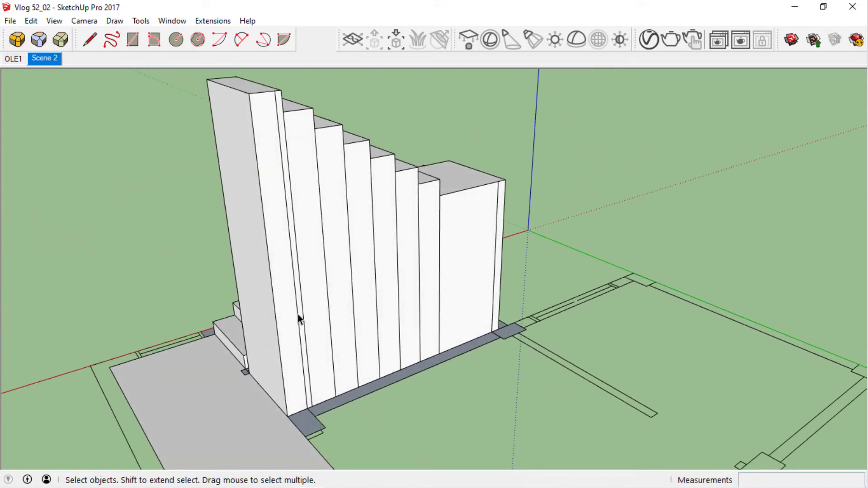
{"action": "left_click", "coordinate": [298, 314], "text": "ctrl"}
{"action": "left_click", "coordinate": [304, 315], "text": "ctrl"}
{"action": "left_click", "coordinate": [354, 315], "text": "ctrl"}
{"action": "left_click", "coordinate": [377, 315], "text": "ctrl"}
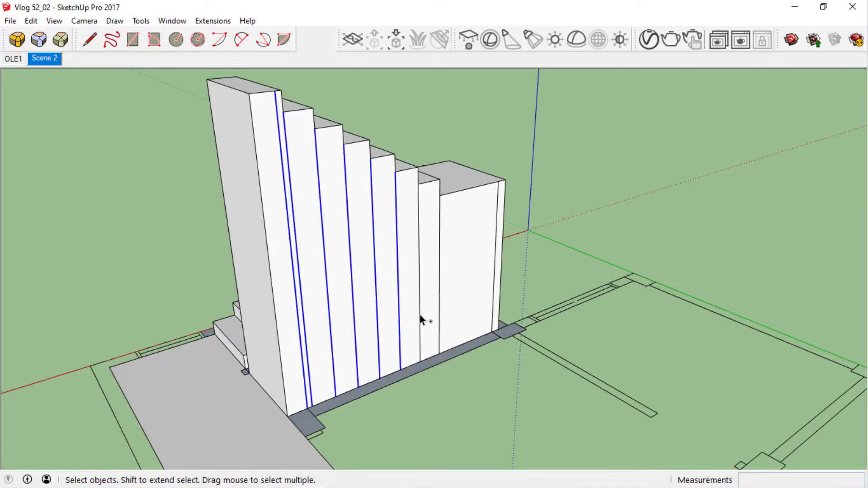
{"action": "left_click", "coordinate": [418, 311], "text": "ctrl"}
{"action": "left_click", "coordinate": [439, 310], "text": "ctrl"}
{"action": "left_click", "coordinate": [494, 301], "text": "ctrl"}
{"action": "key", "text": "Delete"}
{"action": "key", "text": "ctrl+shift+a"}
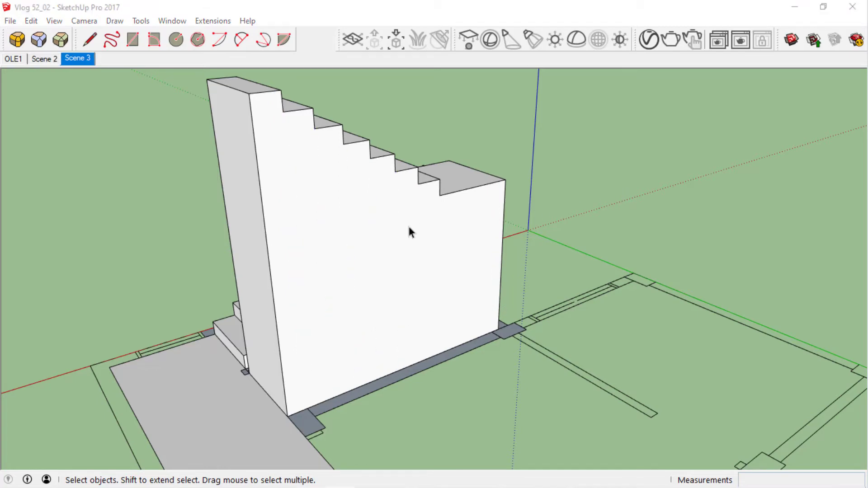
Hide the outer stair wall face and the face behind it to expose the steps.
{"action": "left_click", "coordinate": [394, 229]}
{"action": "right_click", "coordinate": [394, 229]}
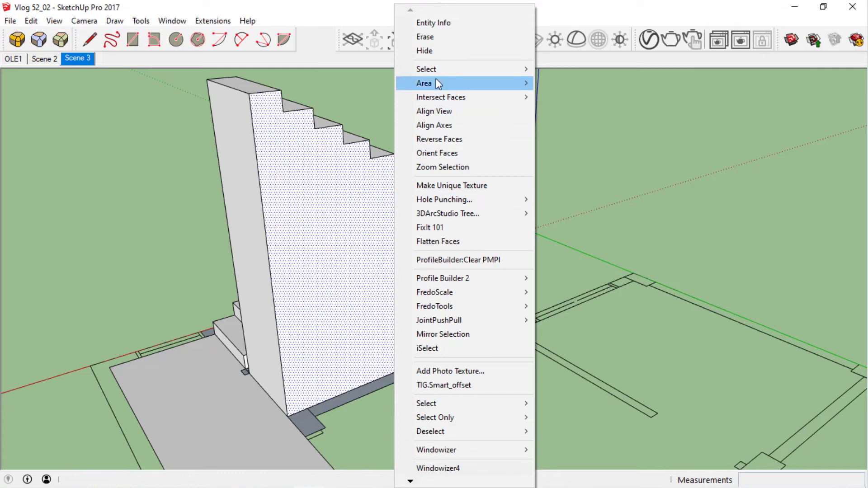
{"action": "left_click", "coordinate": [452, 57]}
{"action": "left_click", "coordinate": [314, 208]}
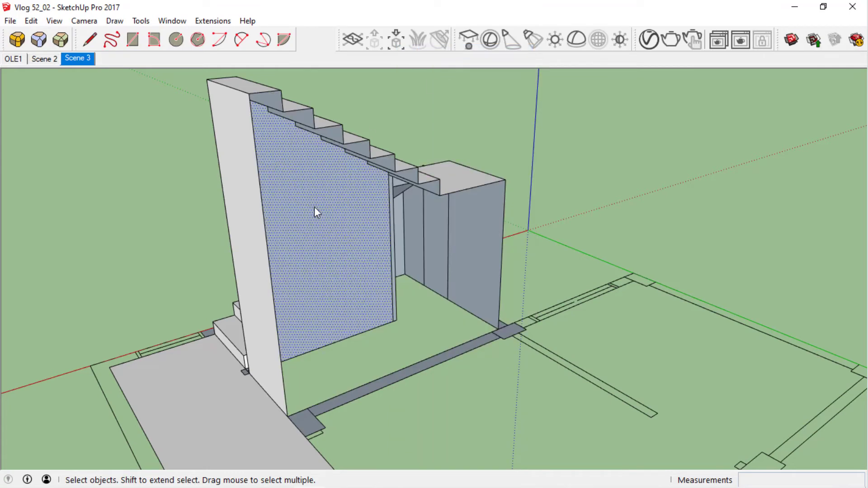
{"action": "right_click", "coordinate": [314, 207]}
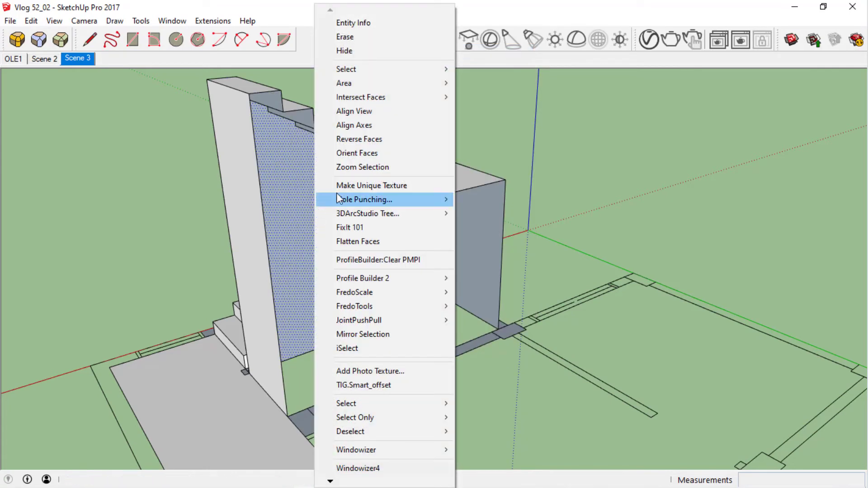
{"action": "left_click", "coordinate": [357, 52]}
{"action": "scroll", "coordinate": [316, 341], "scroll_direction": "up", "scroll_amount": 2}
{"action": "scroll", "coordinate": [256, 336], "scroll_direction": "up", "scroll_amount": 3}
{"action": "scroll", "coordinate": [266, 326], "scroll_direction": "up", "scroll_amount": 3}
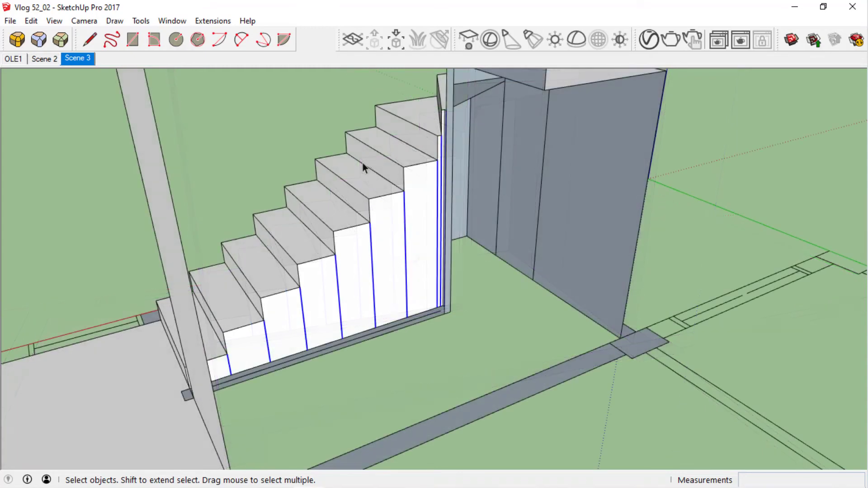
{"action": "middle_click_drag", "start_coordinate": [378, 186], "coordinate": [465, 199]}
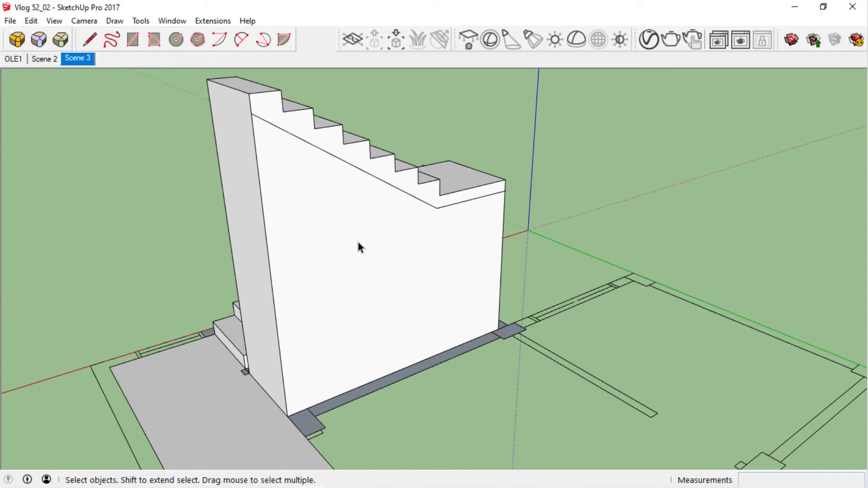
Use Tape Measure, Line and Push/Pull to cut the sloped underside of the first flight.
{"action": "key", "text": "t"}
{"action": "mouse_move", "coordinate": [361, 248]}
{"action": "middle_mouse_down"}
{"action": "mouse_move", "coordinate": [219, 265]}
{"action": "mouse_move", "coordinate": [237, 220]}
{"action": "middle_mouse_up"}
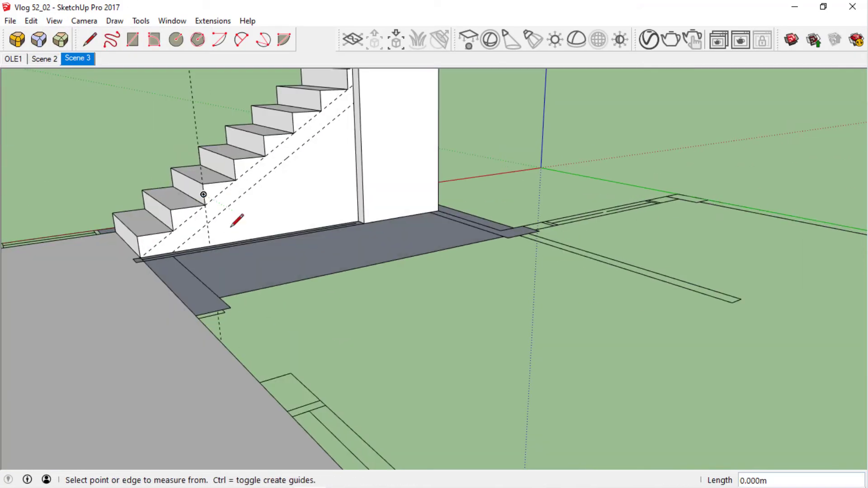
{"action": "key", "text": "l"}
{"action": "scroll", "coordinate": [222, 194], "scroll_direction": "up", "scroll_amount": 3}
{"action": "scroll", "coordinate": [169, 333], "scroll_direction": "up", "scroll_amount": 3}
{"action": "key", "text": "p"}
{"action": "middle_click_drag", "start_coordinate": [168, 333], "coordinate": [277, 313]}
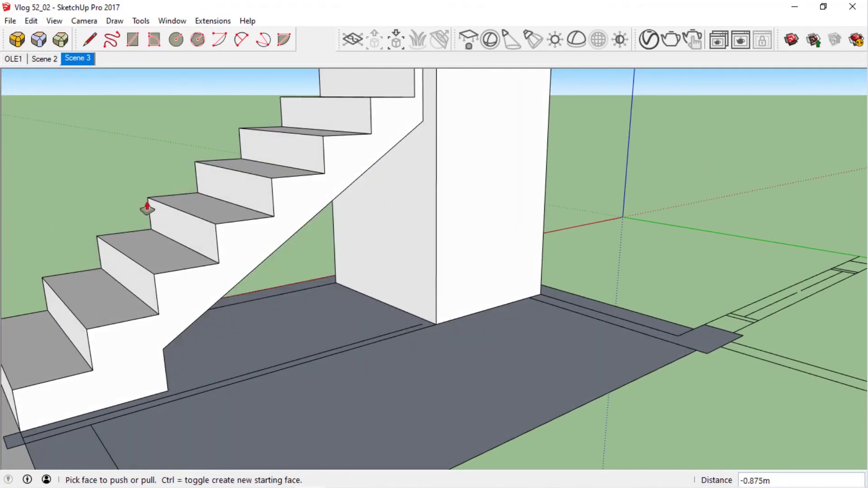
Draw the slope line beneath the landing and push away the triangle below it.
{"action": "key", "text": "l"}
{"action": "mouse_move", "coordinate": [147, 208]}
{"action": "middle_mouse_down"}
{"action": "mouse_move", "coordinate": [481, 191]}
{"action": "mouse_move", "coordinate": [644, 248]}
{"action": "mouse_move", "coordinate": [460, 186]}
{"action": "middle_mouse_up"}
{"action": "left_click", "coordinate": [457, 208]}
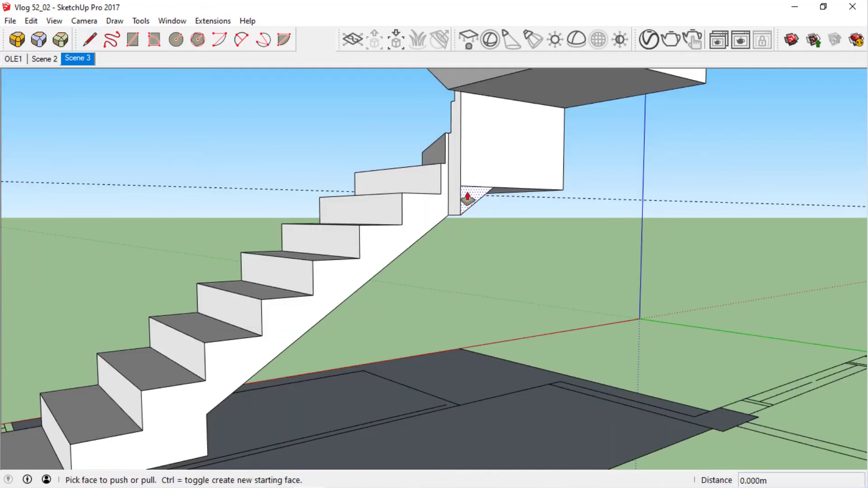
{"action": "left_click_drag", "start_coordinate": [467, 198], "coordinate": [449, 193]}
{"action": "key", "text": "space"}
{"action": "middle_click_drag", "start_coordinate": [448, 199], "coordinate": [488, 196]}
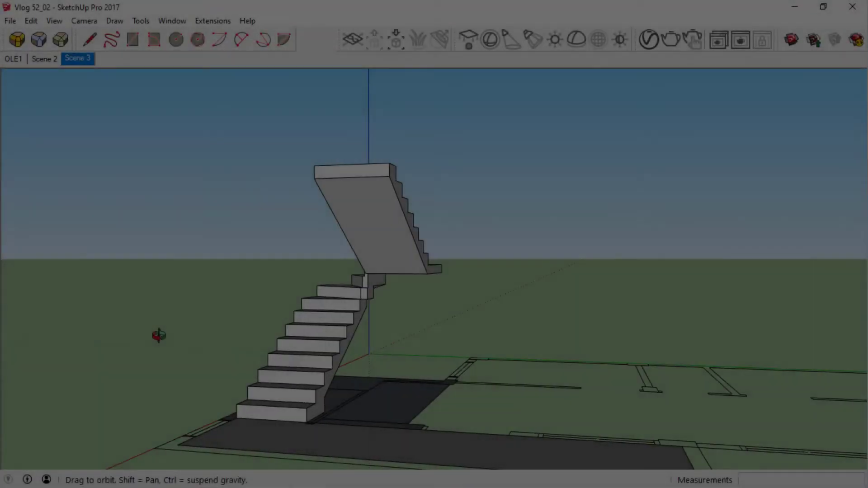
{"action": "mouse_move", "coordinate": [161, 333]}
{"action": "middle_mouse_down"}
{"action": "mouse_move", "coordinate": [416, 341]}
{"action": "mouse_move", "coordinate": [744, 330]}
{"action": "mouse_move", "coordinate": [773, 343]}
{"action": "middle_mouse_up"}
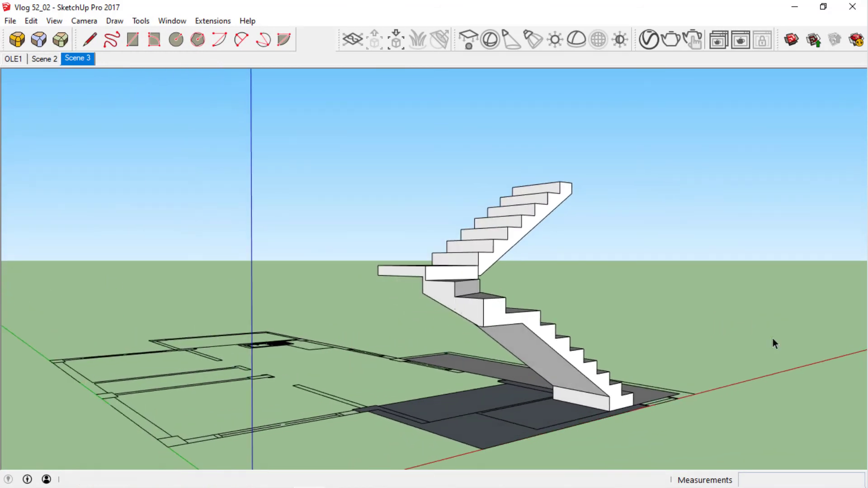
Orbit the finished staircase to a new viewing angle.
{"action": "mouse_move", "coordinate": [277, 338]}
{"action": "middle_mouse_down"}
{"action": "mouse_move", "coordinate": [352, 333]}
{"action": "mouse_move", "coordinate": [194, 324]}
{"action": "mouse_move", "coordinate": [318, 327]}
{"action": "middle_mouse_up"}
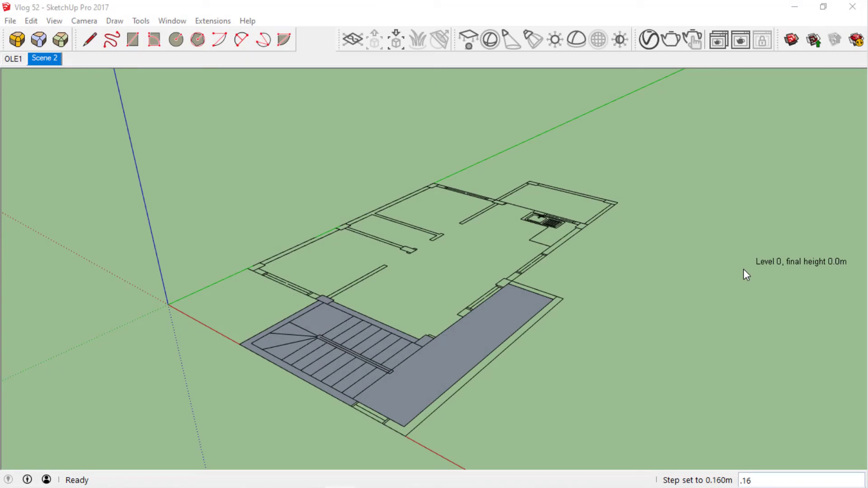
Raise the stair faces to level 15 at 2.4 m, then orbit to inspect the stairwell.
{"action": "scroll", "coordinate": [373, 353], "scroll_direction": "up", "scroll_amount": 5}
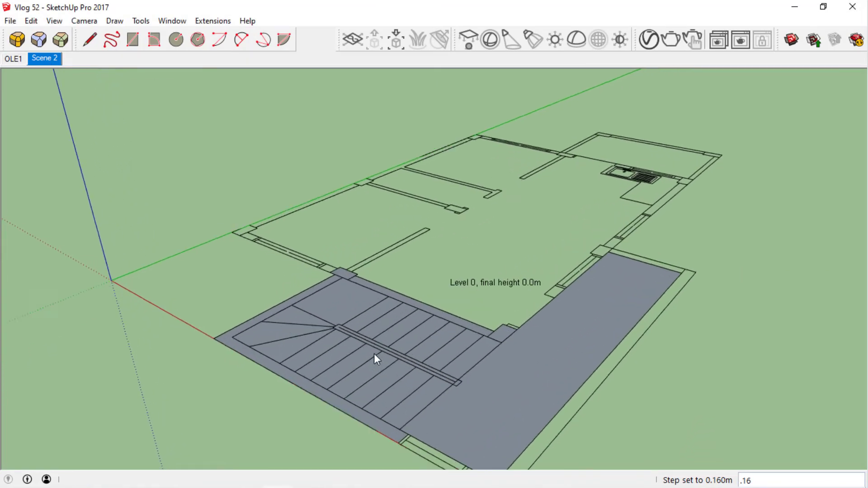
{"action": "mouse_move", "coordinate": [351, 232]}
{"action": "middle_mouse_down"}
{"action": "mouse_move", "coordinate": [374, 357]}
{"action": "mouse_move", "coordinate": [492, 337]}
{"action": "middle_mouse_up"}
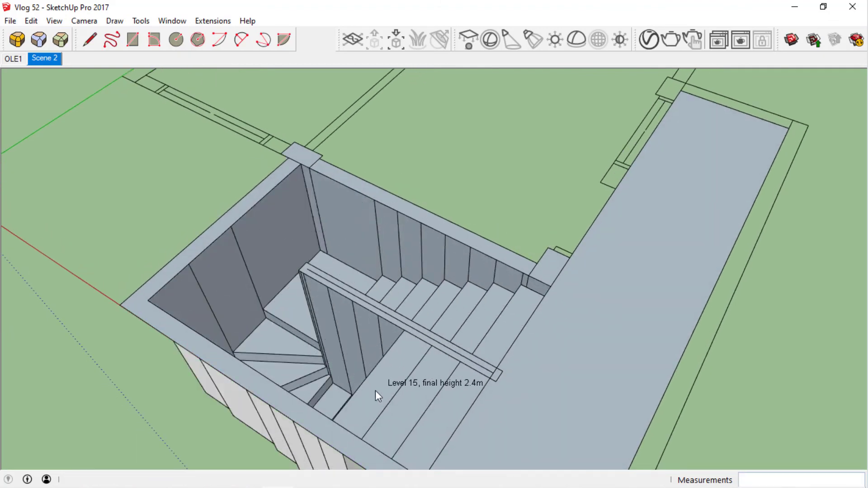
{"action": "scroll", "coordinate": [448, 400], "scroll_direction": "down", "scroll_amount": 5}
{"action": "middle_click_drag", "start_coordinate": [449, 400], "coordinate": [451, 352]}
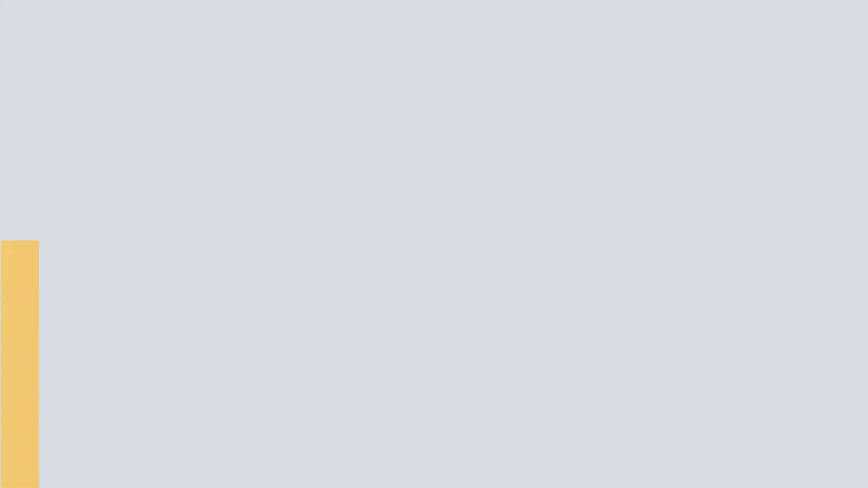